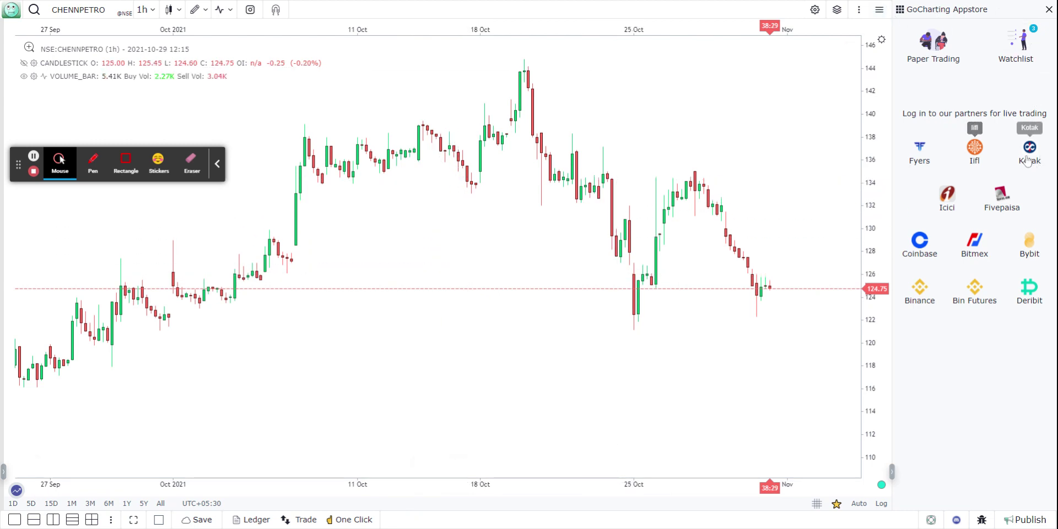
Open the Kotak broker login form from the live-trading partners in the right panel
click(879, 9)
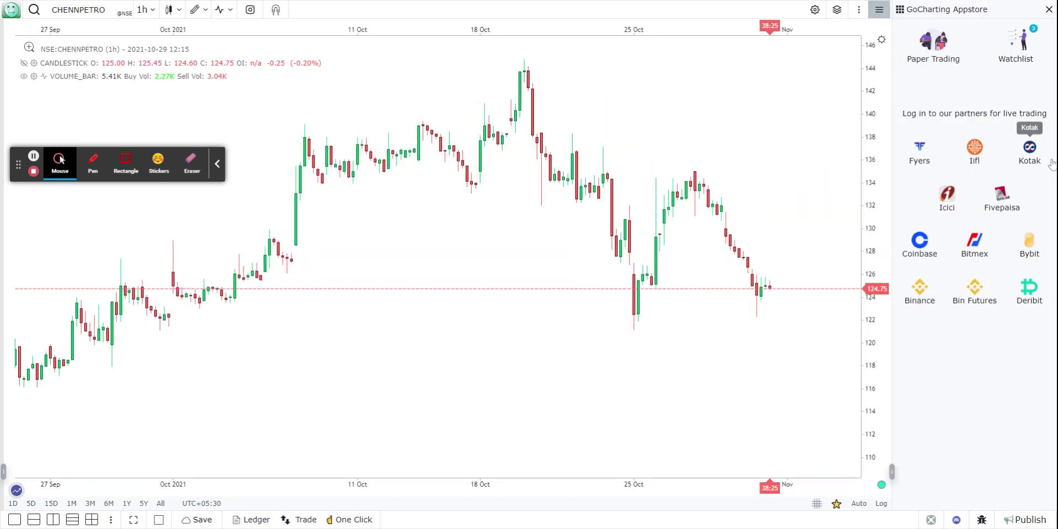
click(1029, 148)
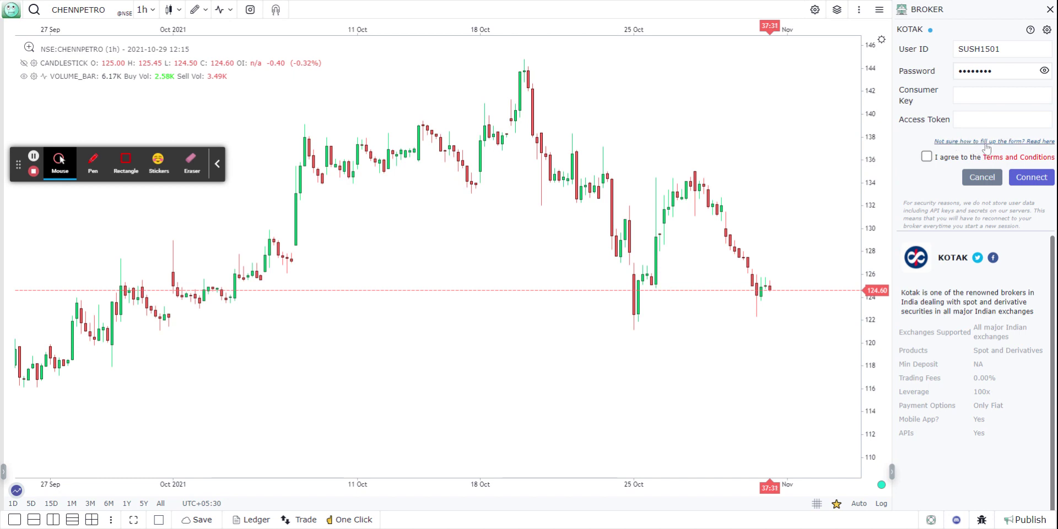
With the user ID and password autofilled, focus the Kotak form's Consumer Key field
click(978, 95)
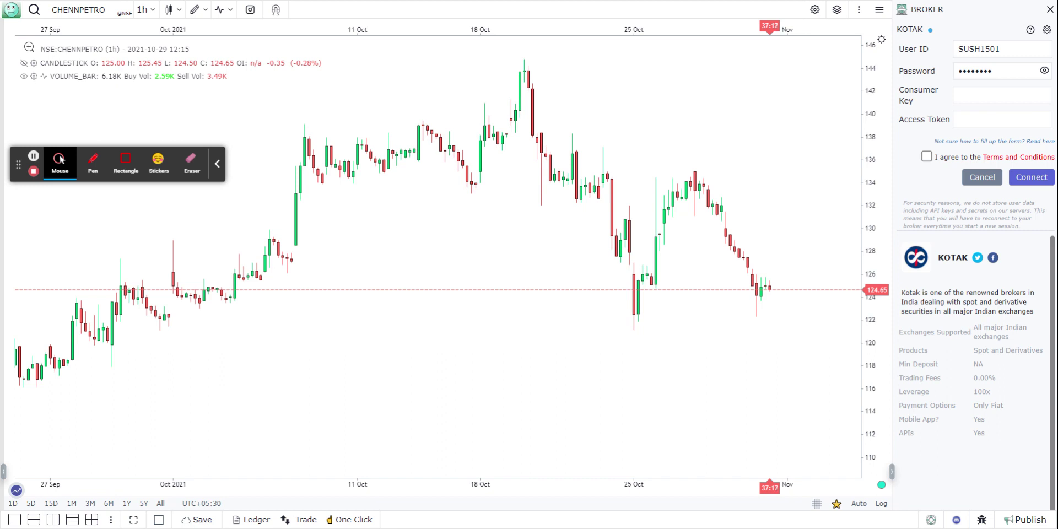
Paste the consumer key and access token, accept the terms, and connect the Kotak account
click(1003, 95)
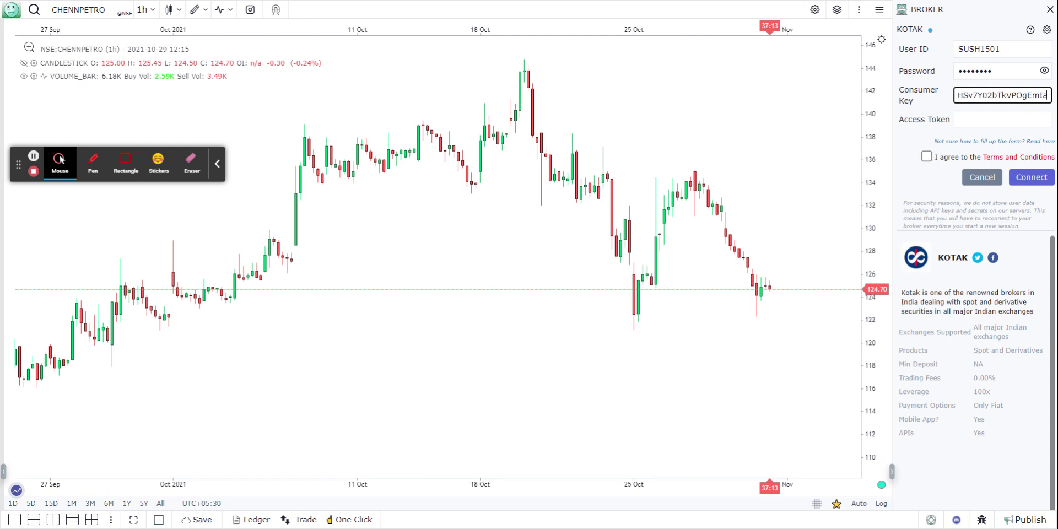
click(947, 133)
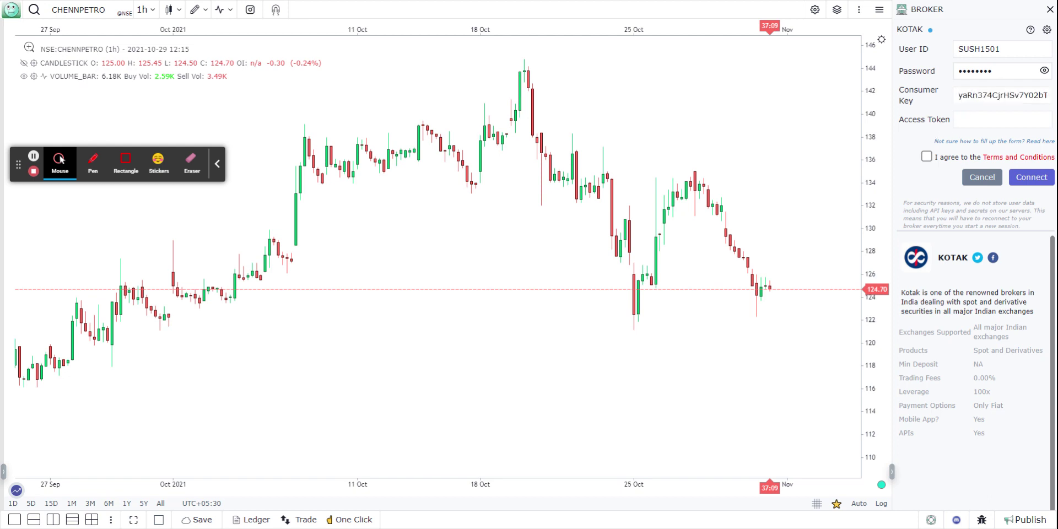
click(1007, 116)
key(ctrl+v)
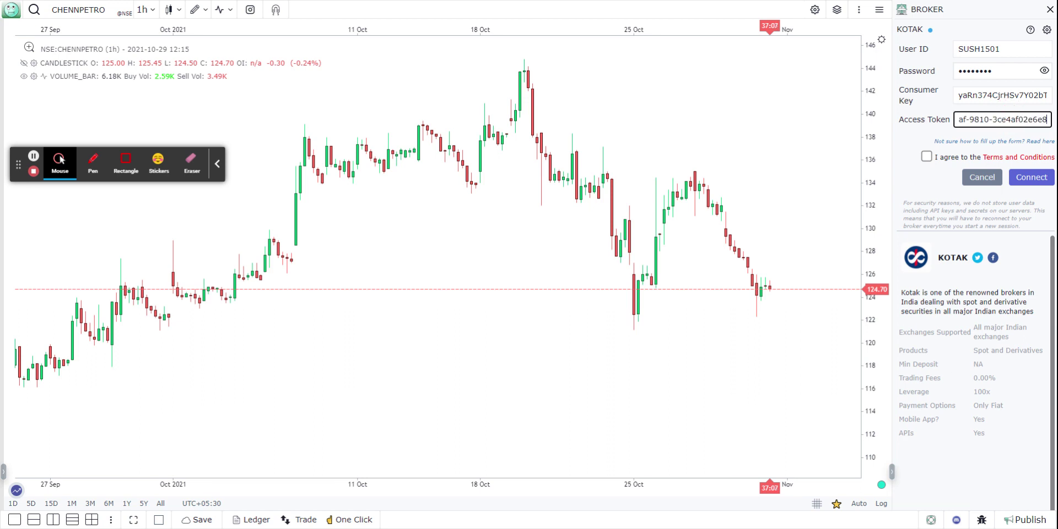
click(927, 157)
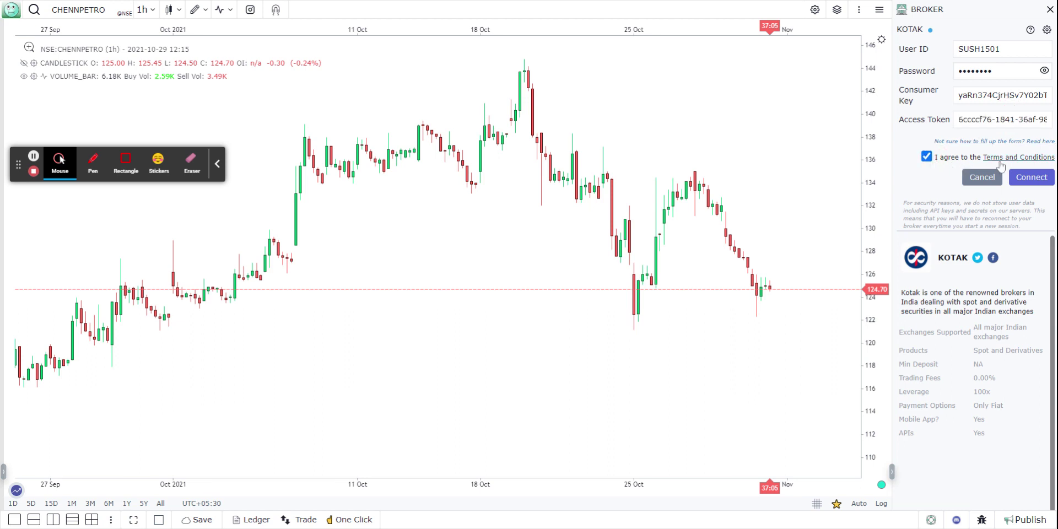
click(1034, 175)
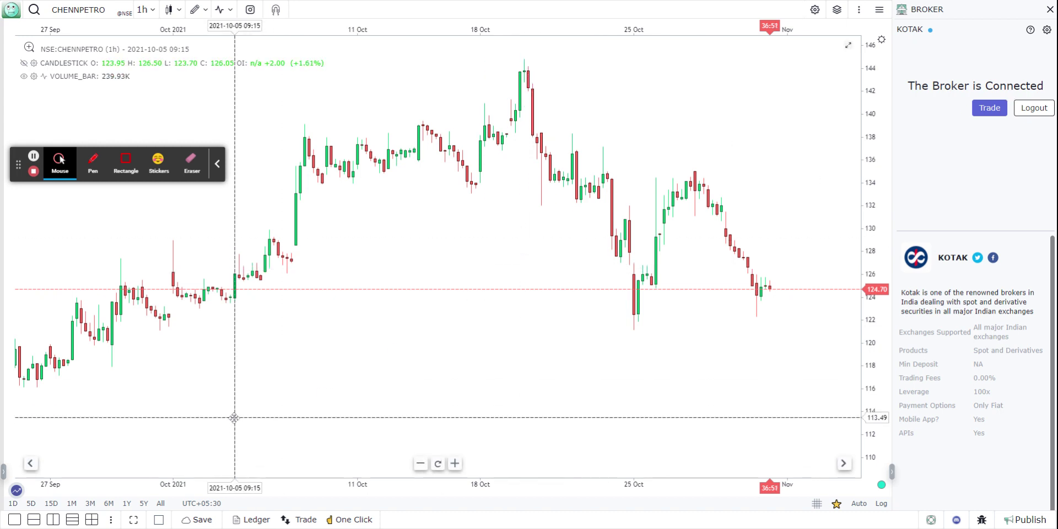
click(251, 520)
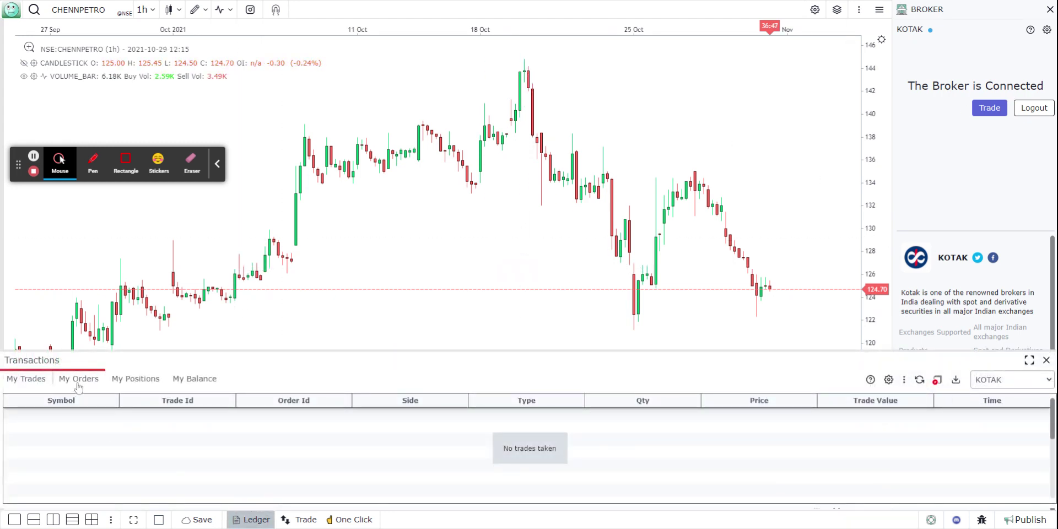
click(78, 387)
click(28, 381)
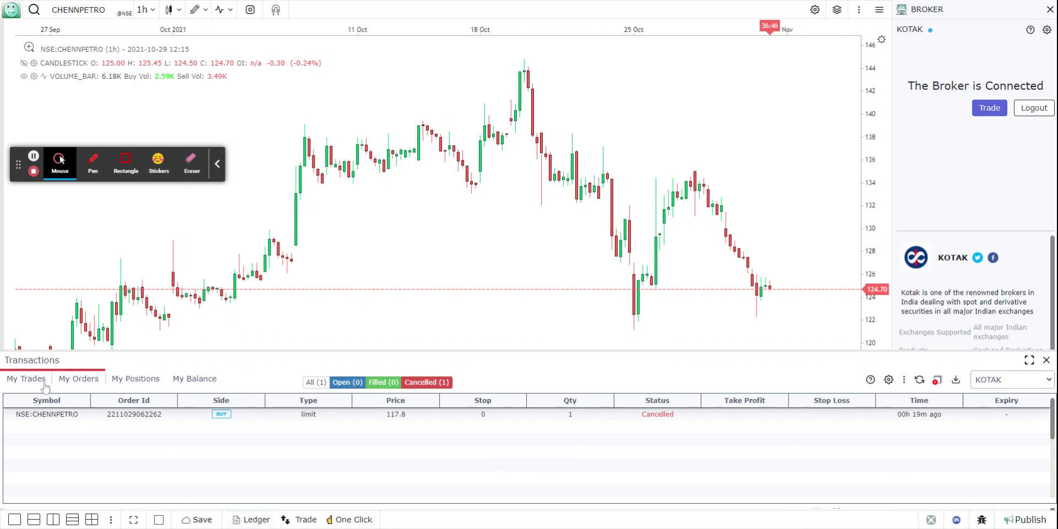
click(94, 380)
click(31, 384)
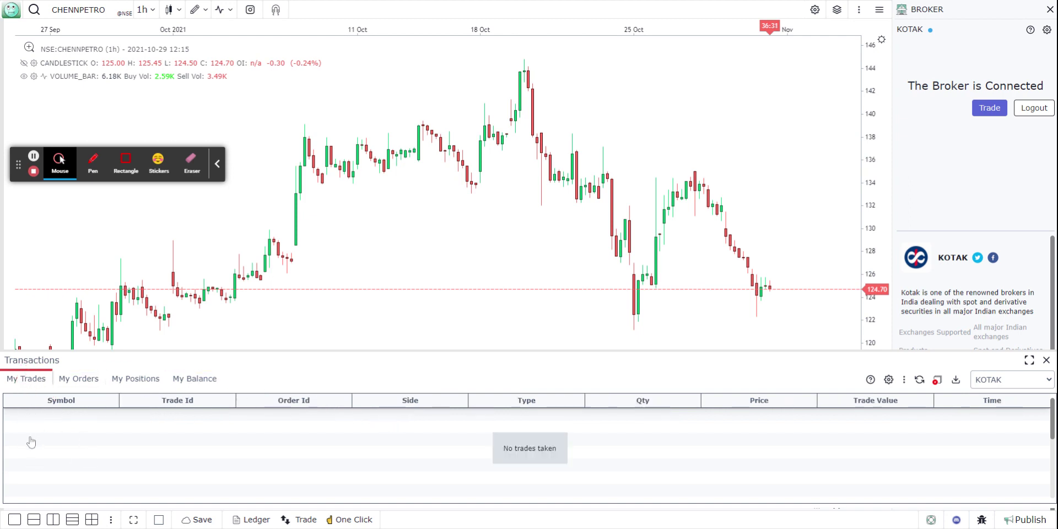
click(81, 386)
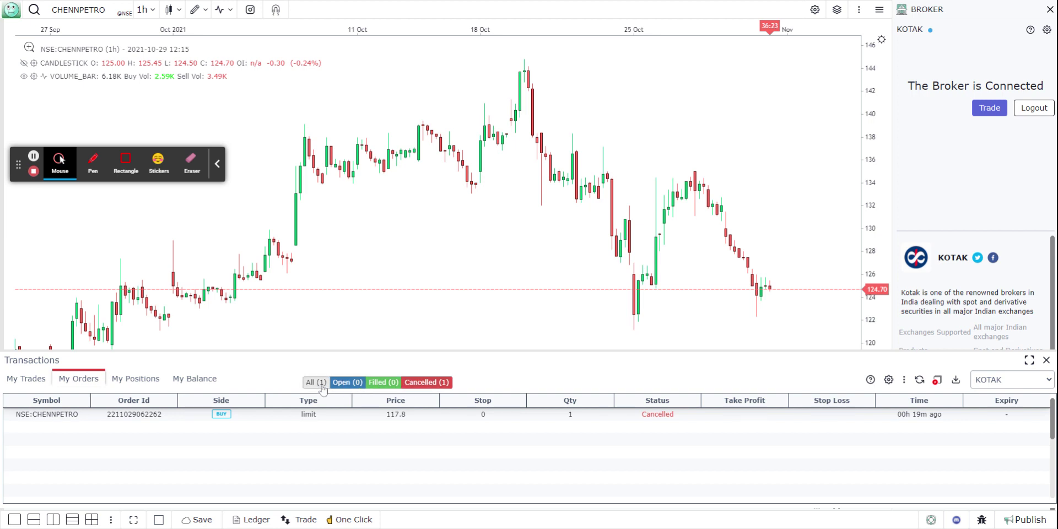
click(145, 385)
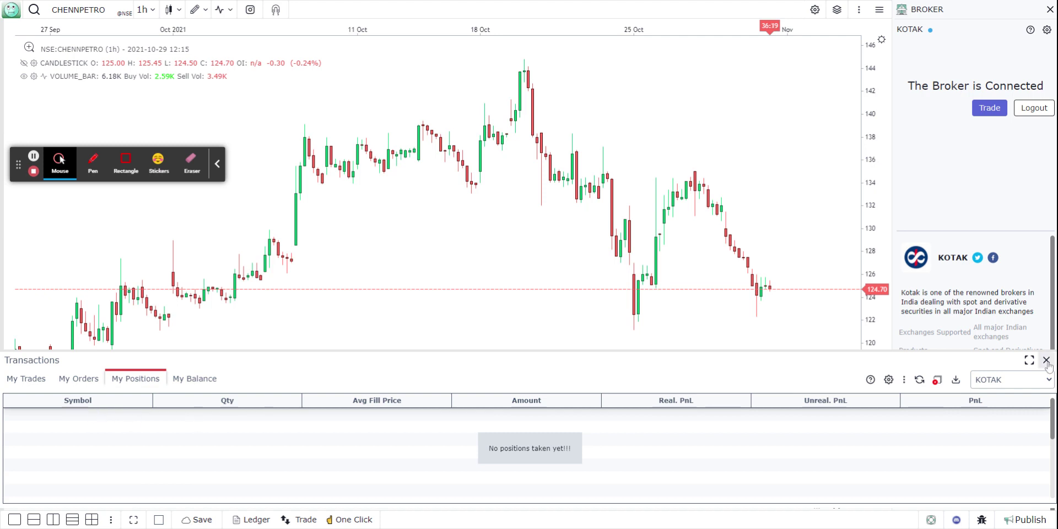
click(1028, 363)
click(86, 29)
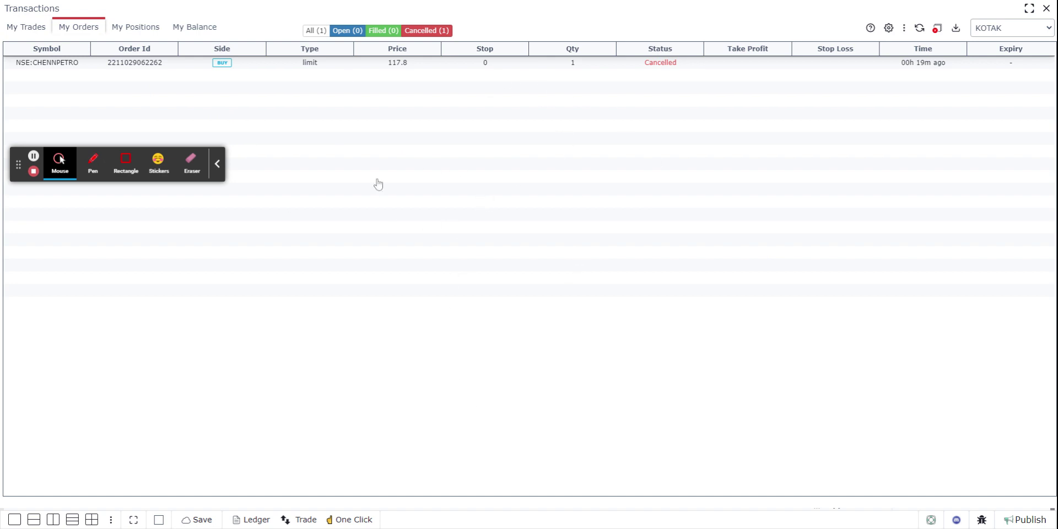
click(1029, 9)
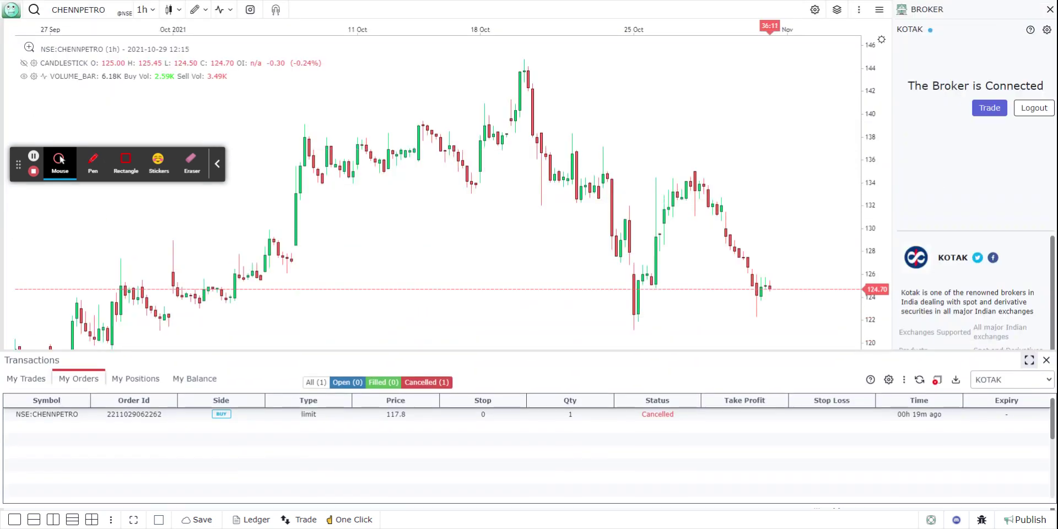
click(1046, 359)
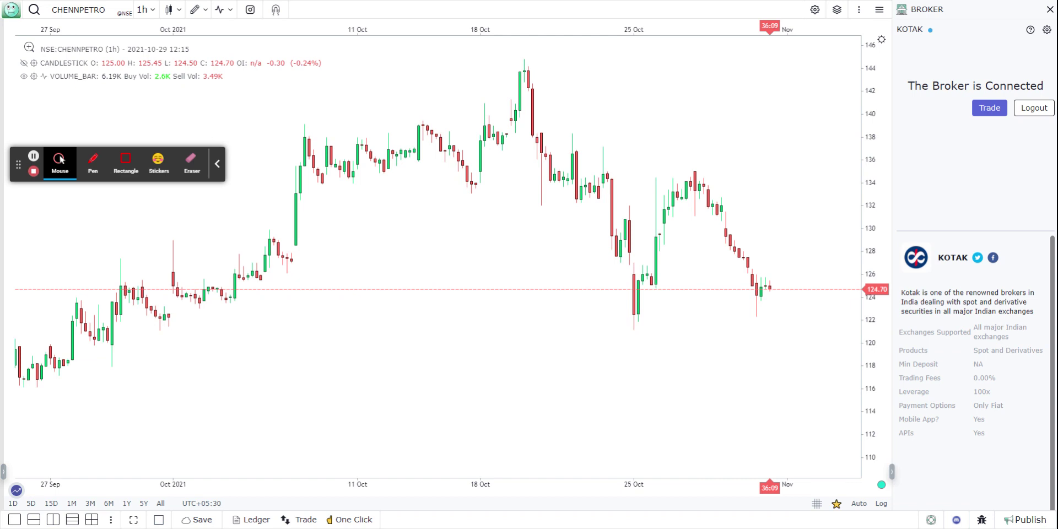
Open the CHENNPETRO order panel as a limit order at 117.80, keeping KOTAK as broker
click(307, 525)
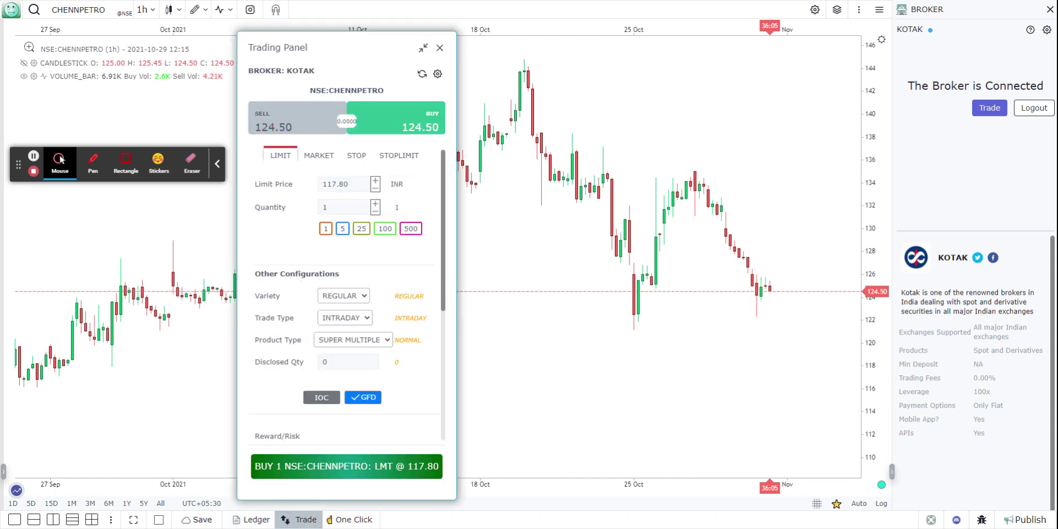
click(317, 156)
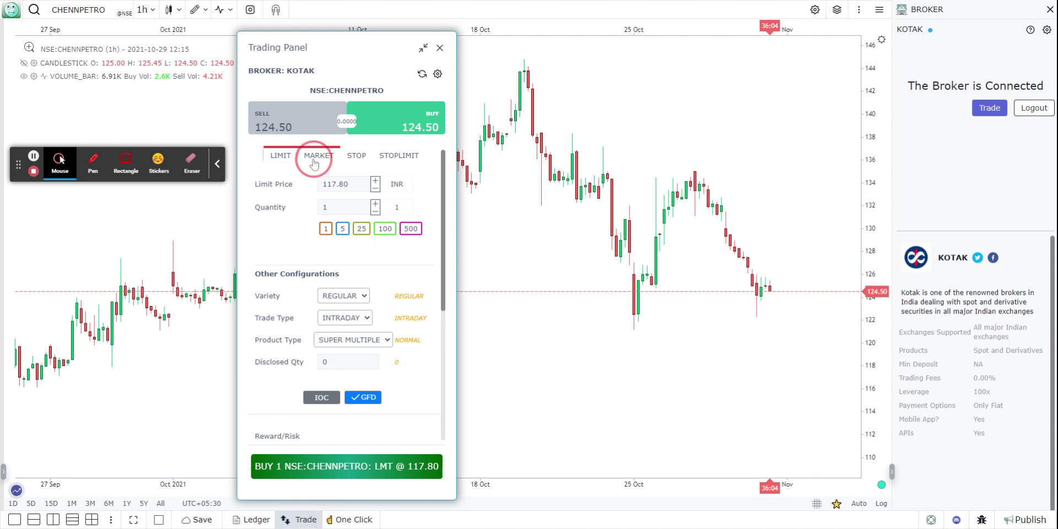
click(356, 157)
click(396, 159)
click(281, 158)
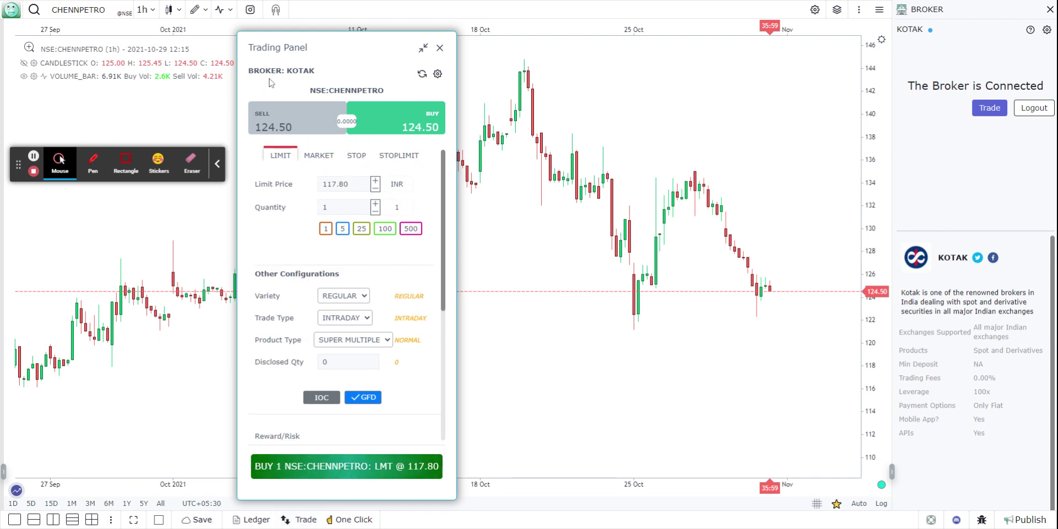
click(438, 75)
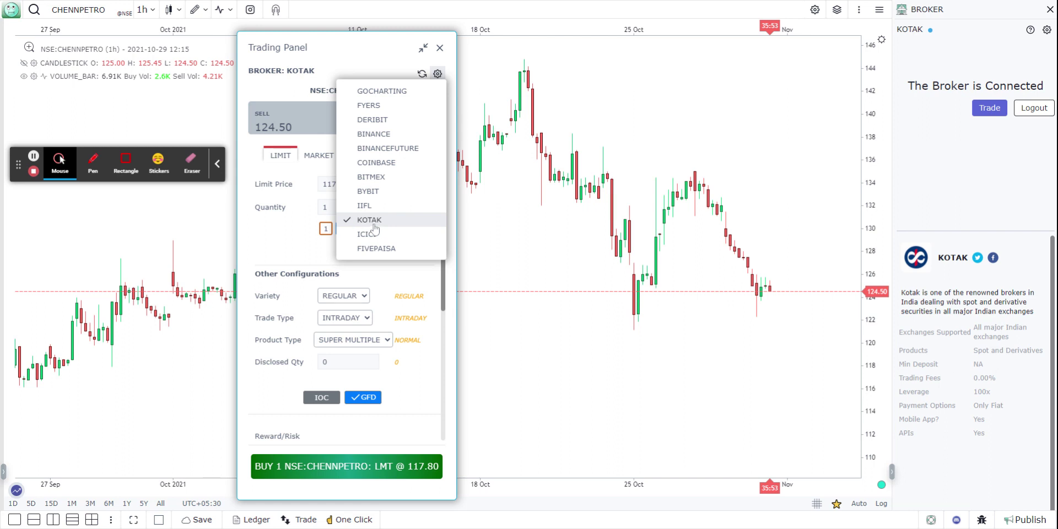
click(363, 65)
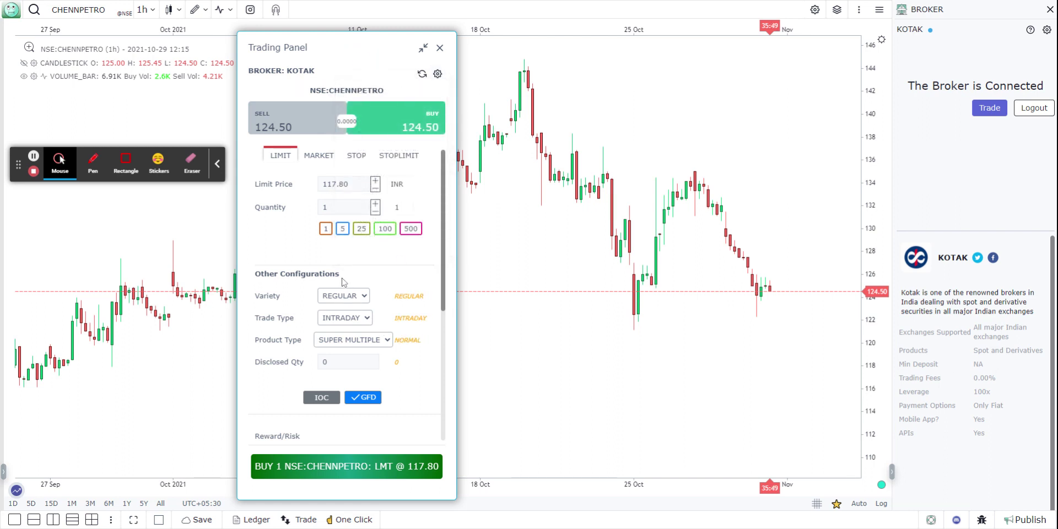
Save DELIVERY as the default trade type, then close the Trading Panel
click(364, 297)
click(368, 319)
click(369, 321)
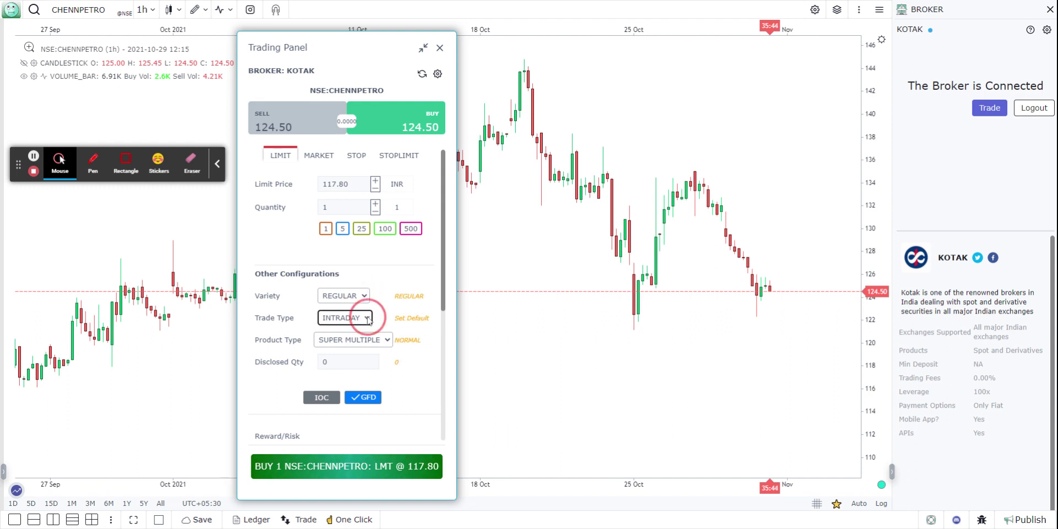
click(382, 342)
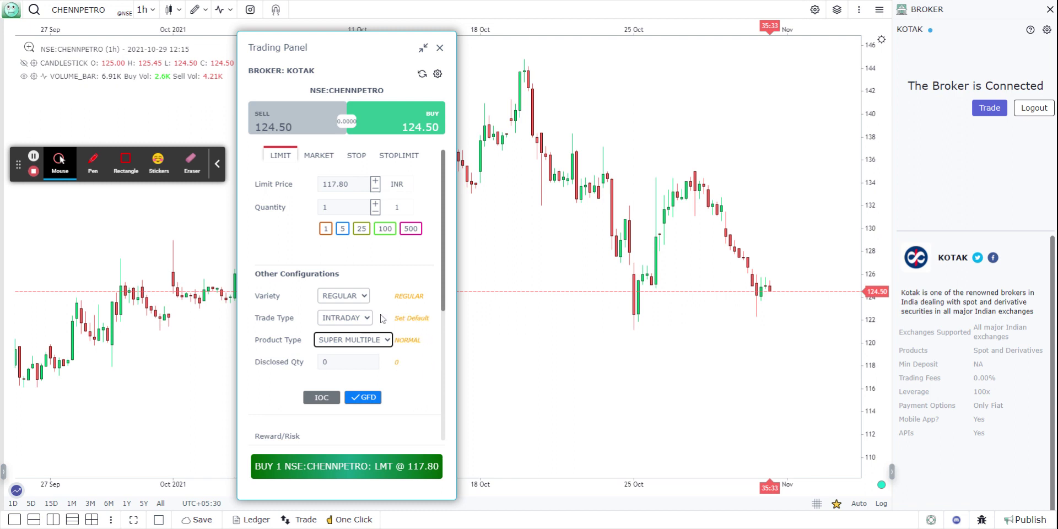
click(351, 330)
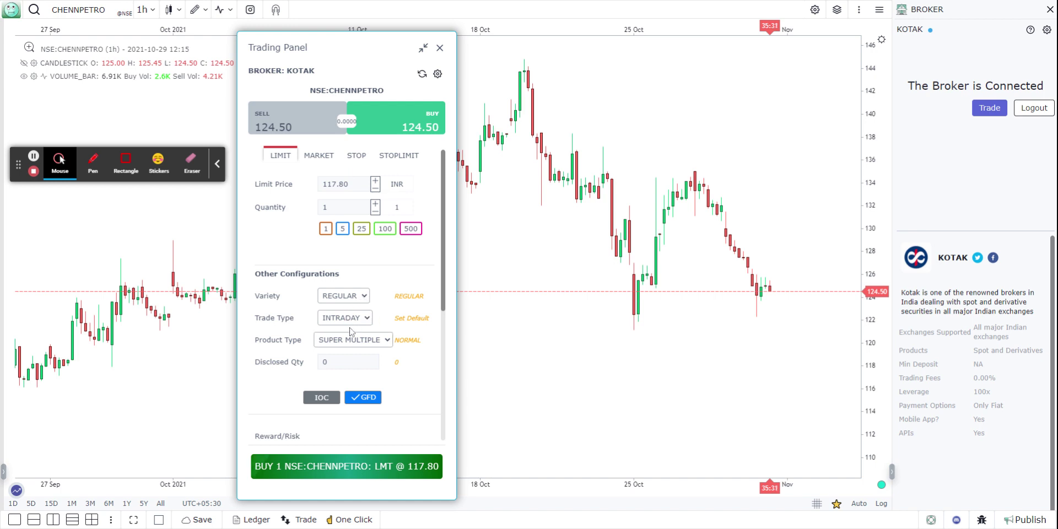
click(351, 320)
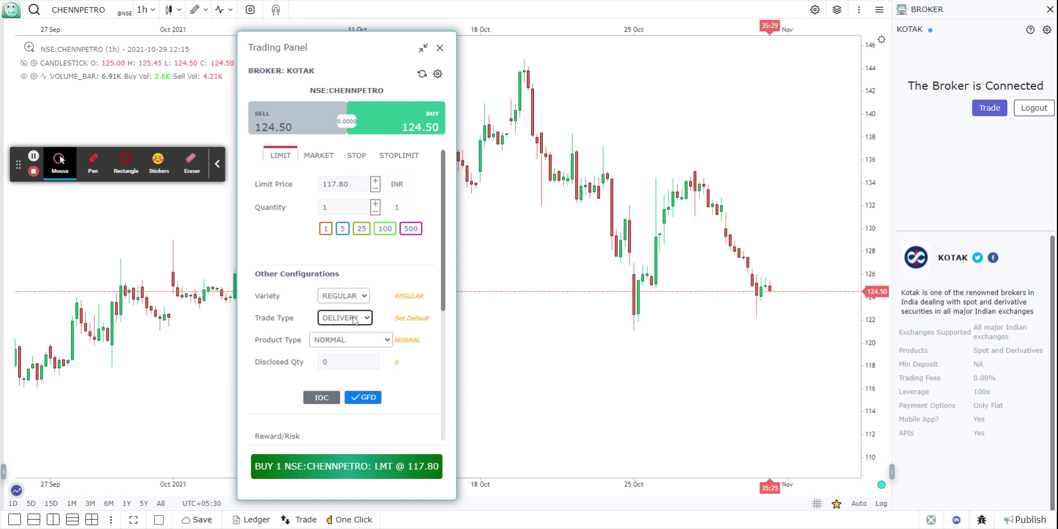
click(411, 319)
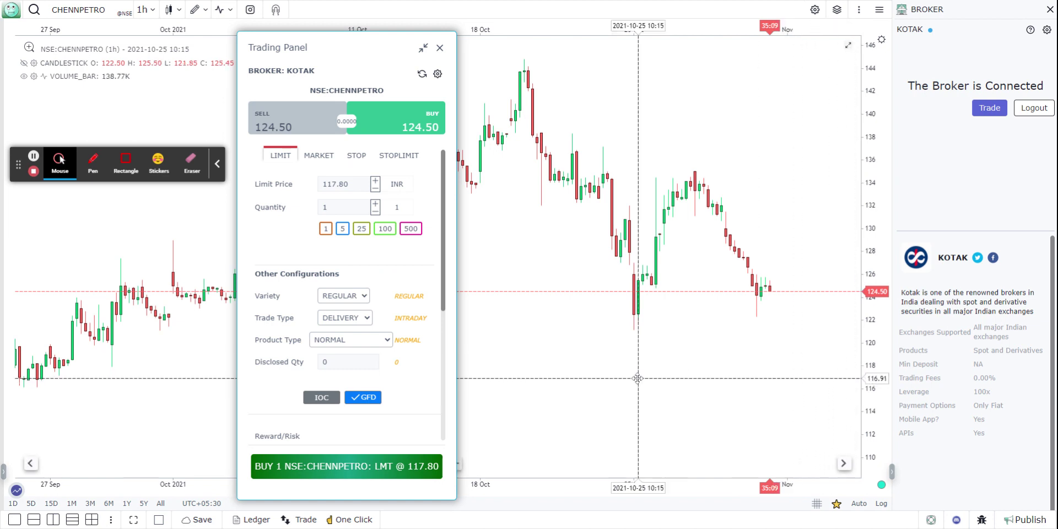
click(441, 49)
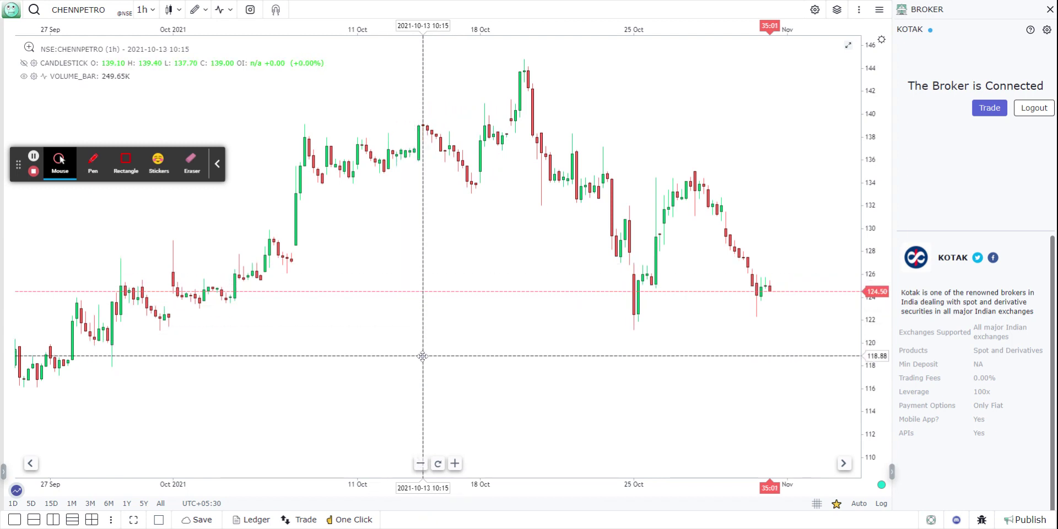
From the chart's right-click menu near 120.23, start a limit buy of 1 CHENNPETRO at 120.25
right_click(422, 356)
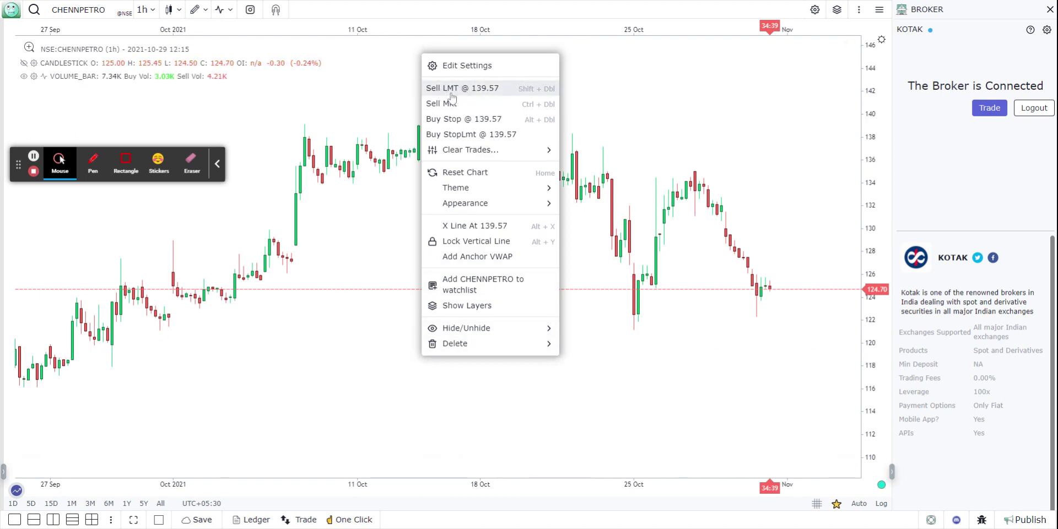
click(663, 114)
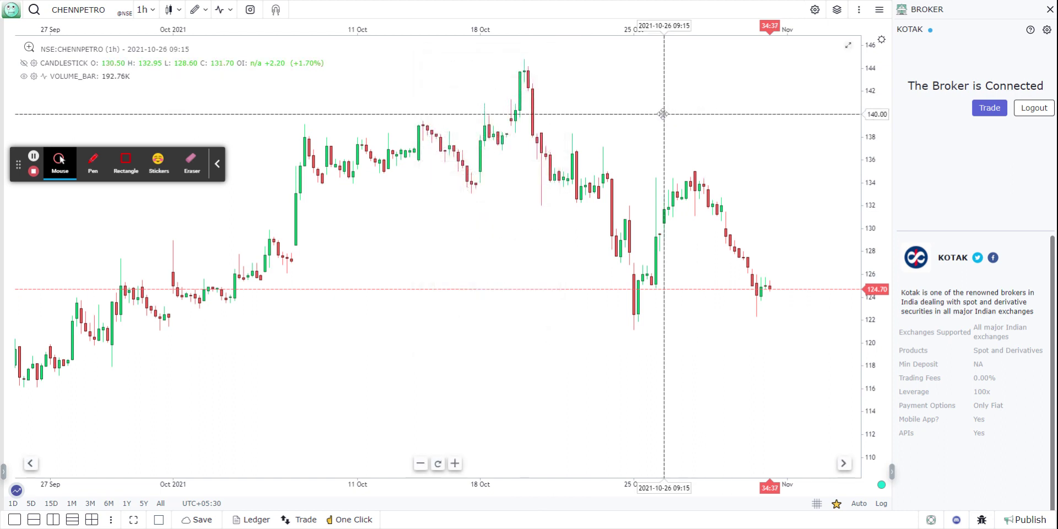
right_click(663, 114)
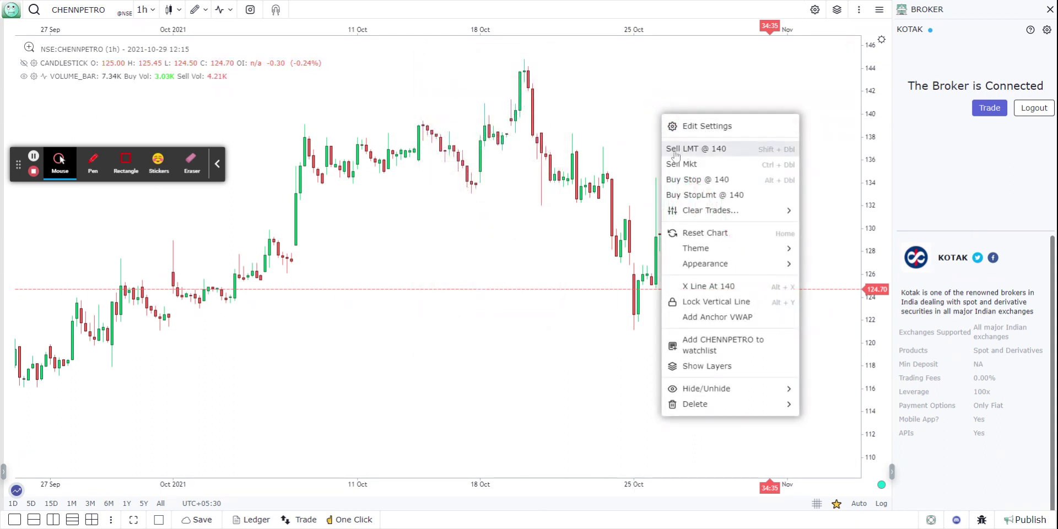
right_click(633, 119)
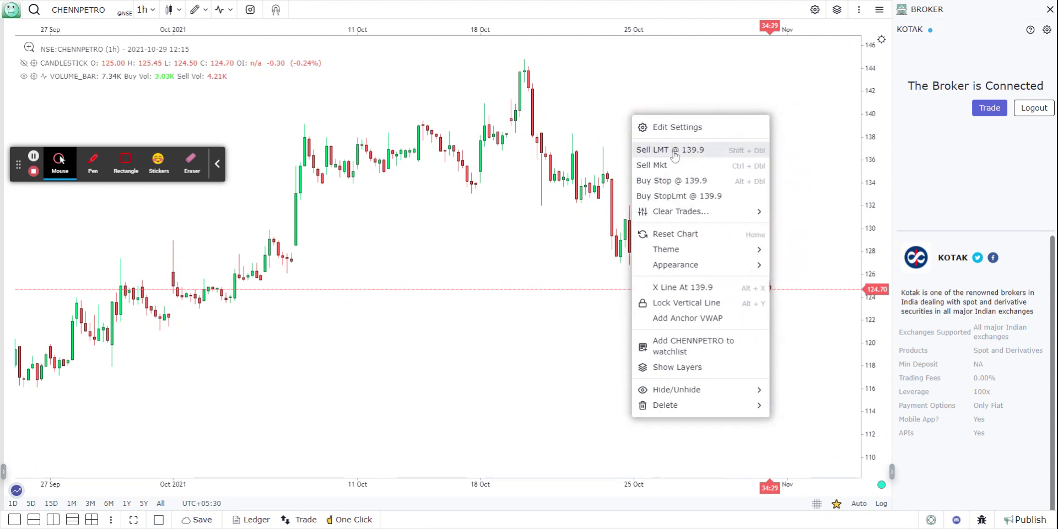
right_click(490, 368)
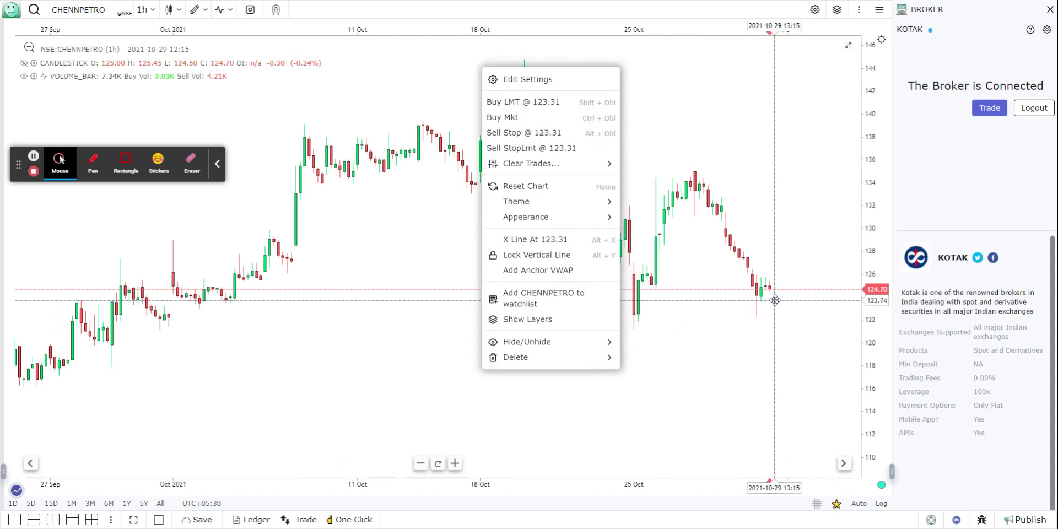
click(720, 336)
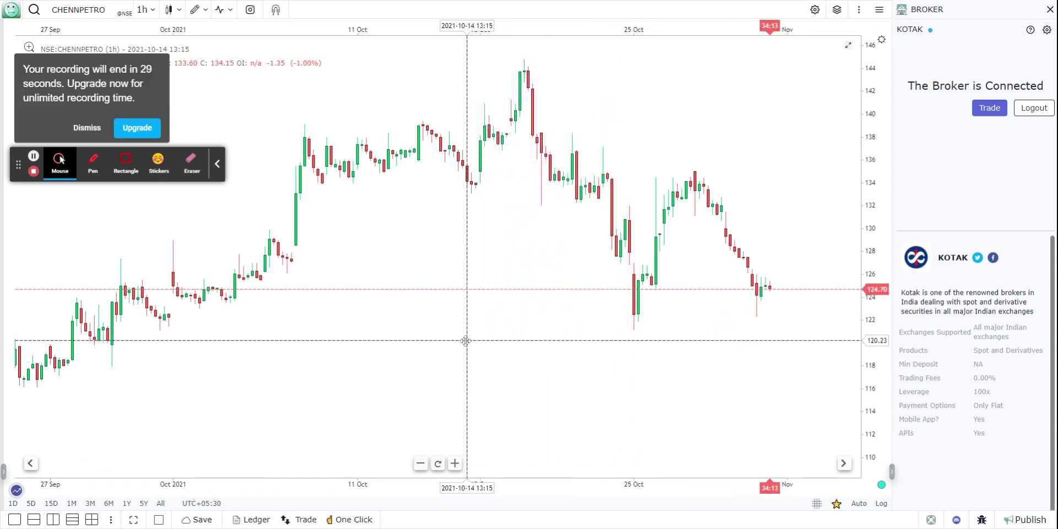
right_click(465, 341)
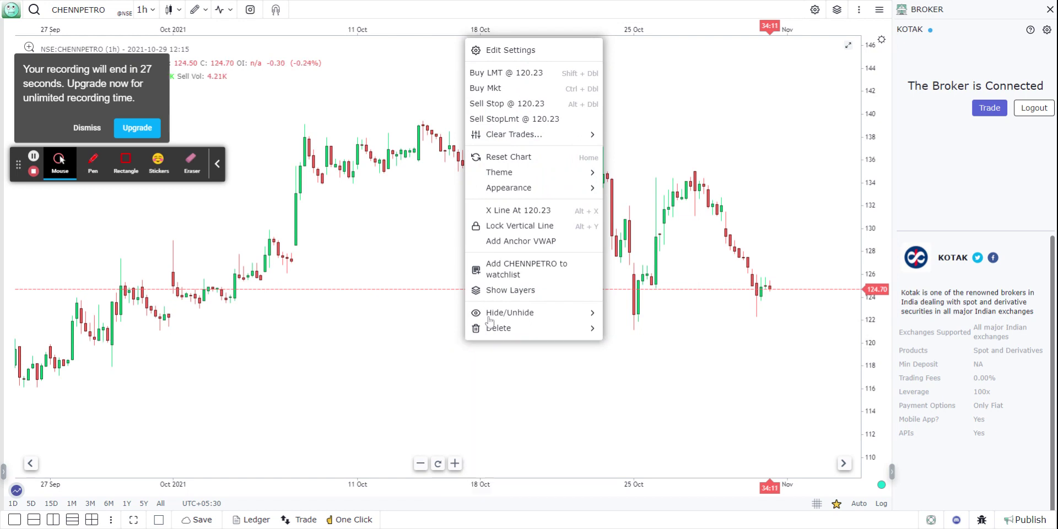
click(496, 72)
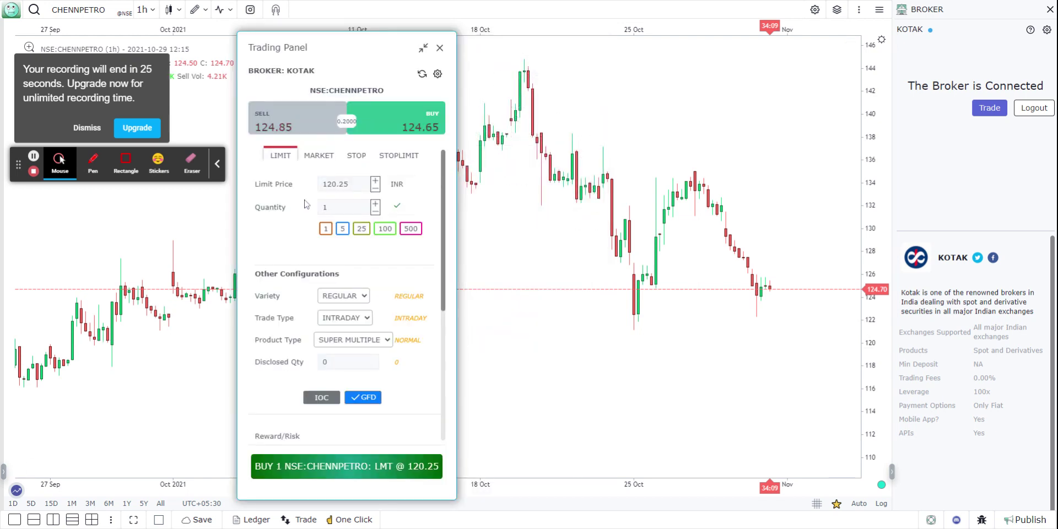
Place the 120.25 limit buy, then cancel it from its order line on the chart
click(325, 473)
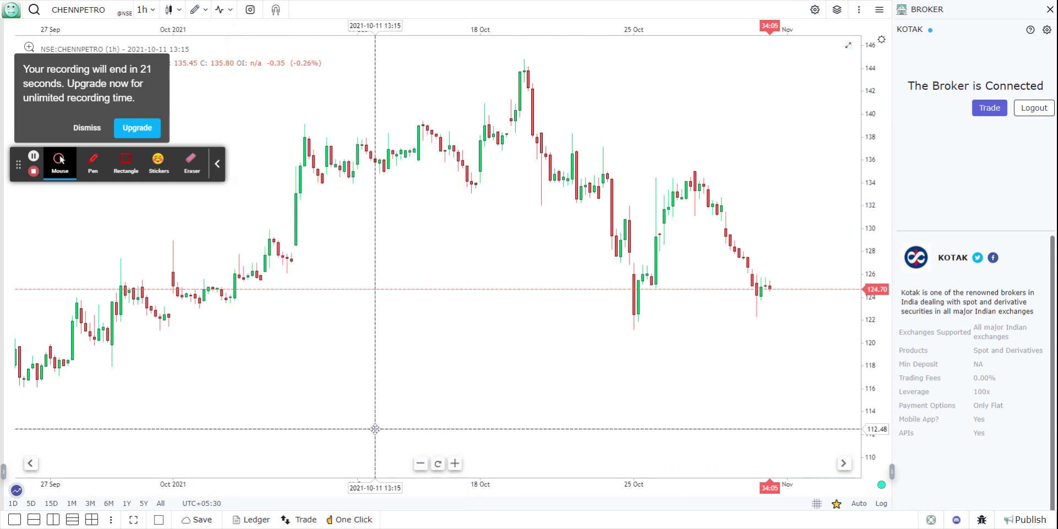
drag(317, 276, 424, 270)
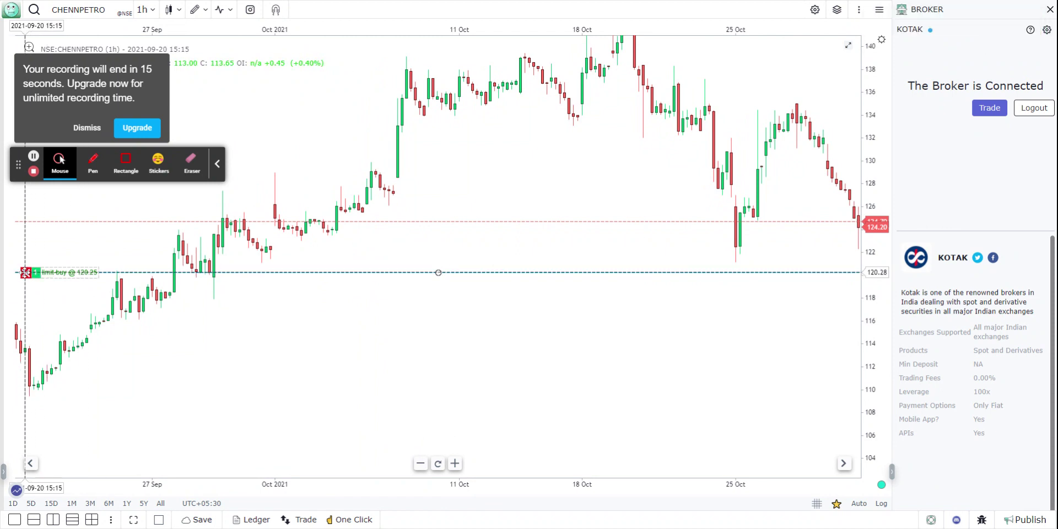
click(25, 272)
click(486, 282)
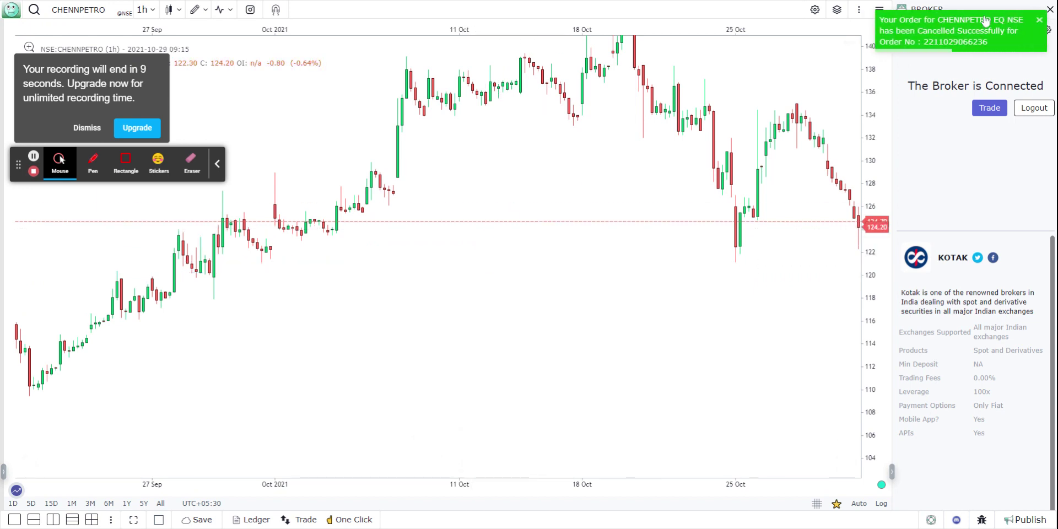
Show the Ledger's My Orders list with both CHENNPETRO limit buys cancelled
click(255, 520)
click(80, 370)
click(85, 384)
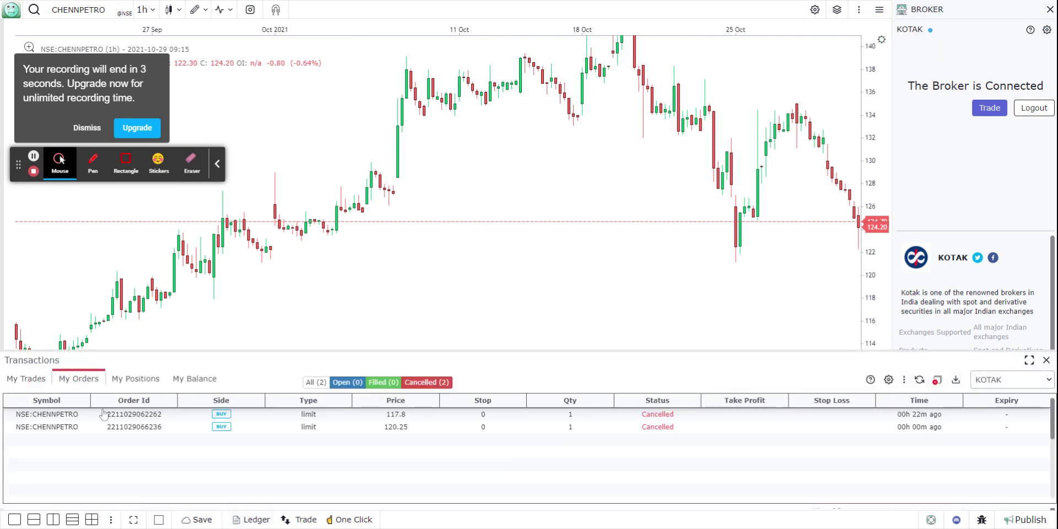